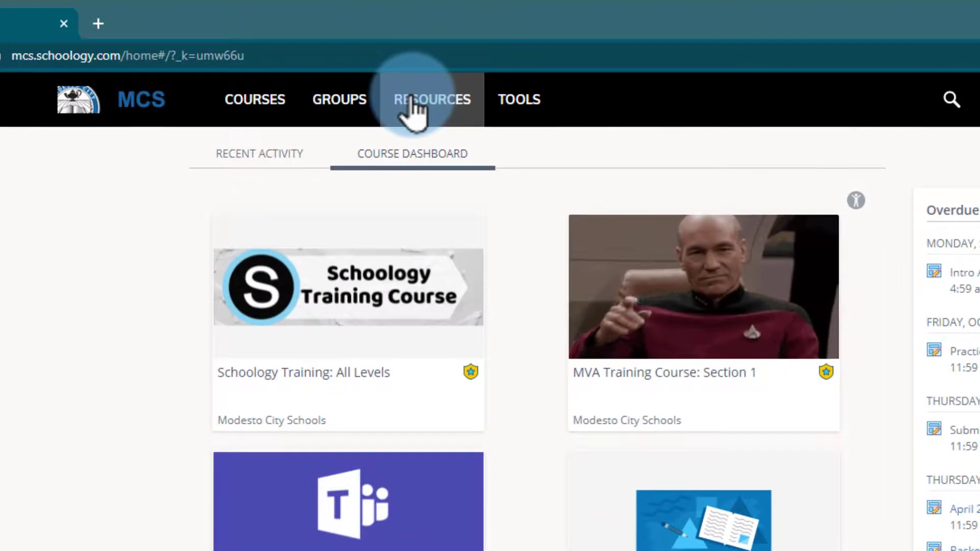
Create a new collection titled "Spanish 1 S1" in the personal resources.
{"action": "left_click", "coordinate": [411, 97]}
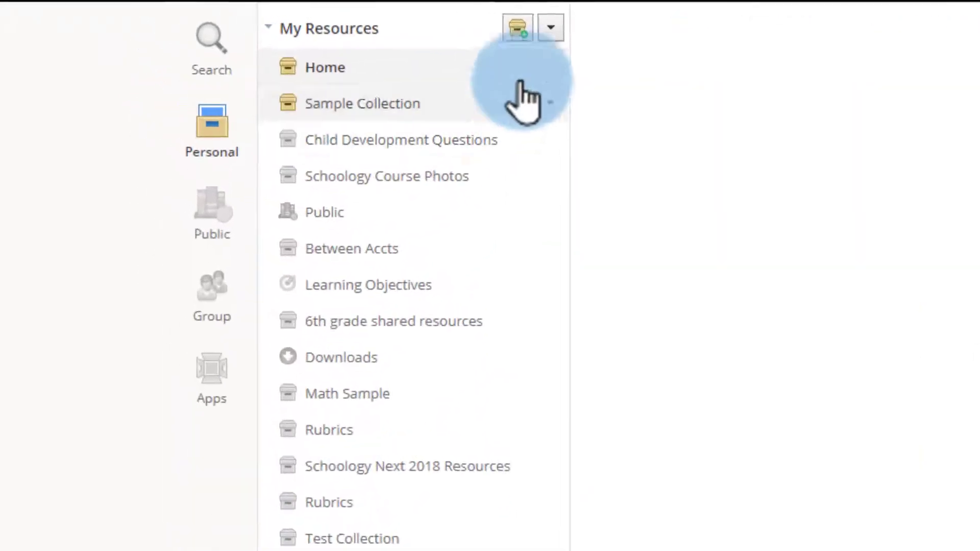
{"action": "left_click", "coordinate": [517, 28]}
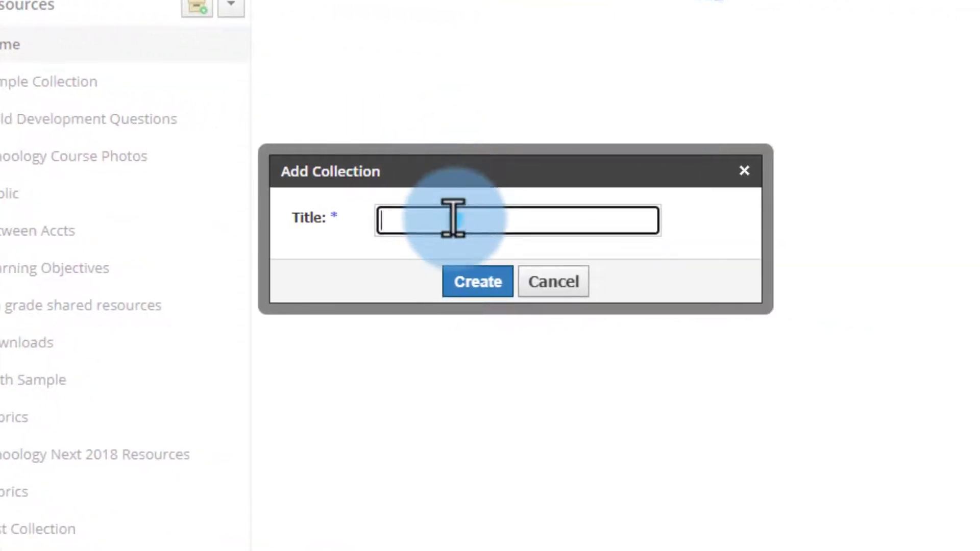
{"action": "type", "text": "Spani"}
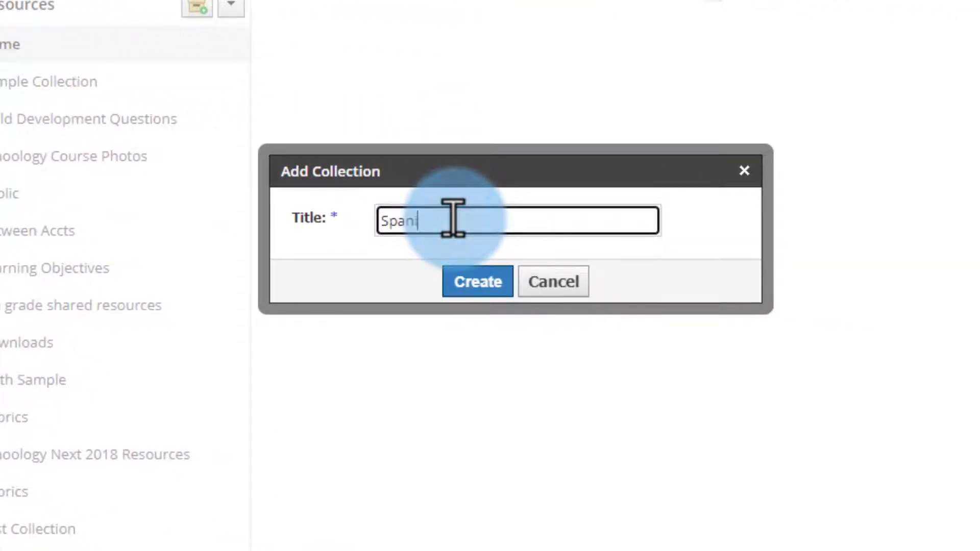
{"action": "type", "text": "sh 1 - 1"}
{"action": "left_click", "coordinate": [468, 281]}
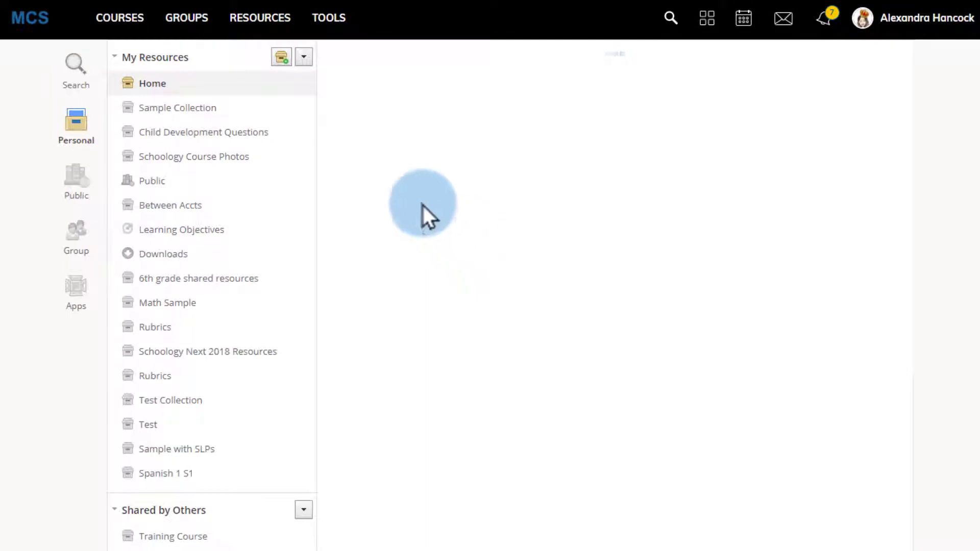
Open the Spanish 1 S1 collection and review the types of resources that can be added to it.
{"action": "left_click", "coordinate": [182, 475]}
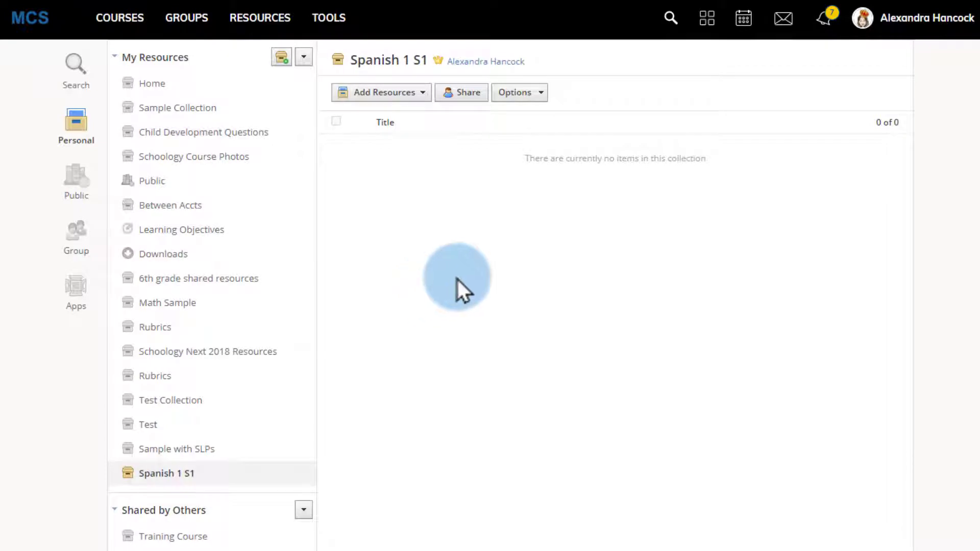
{"action": "left_click", "coordinate": [378, 95]}
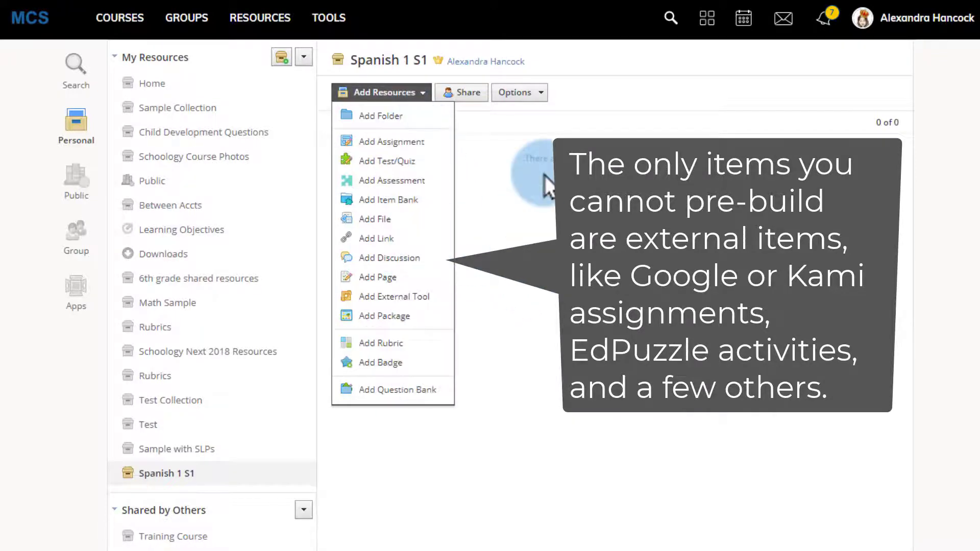
{"action": "left_click", "coordinate": [544, 195]}
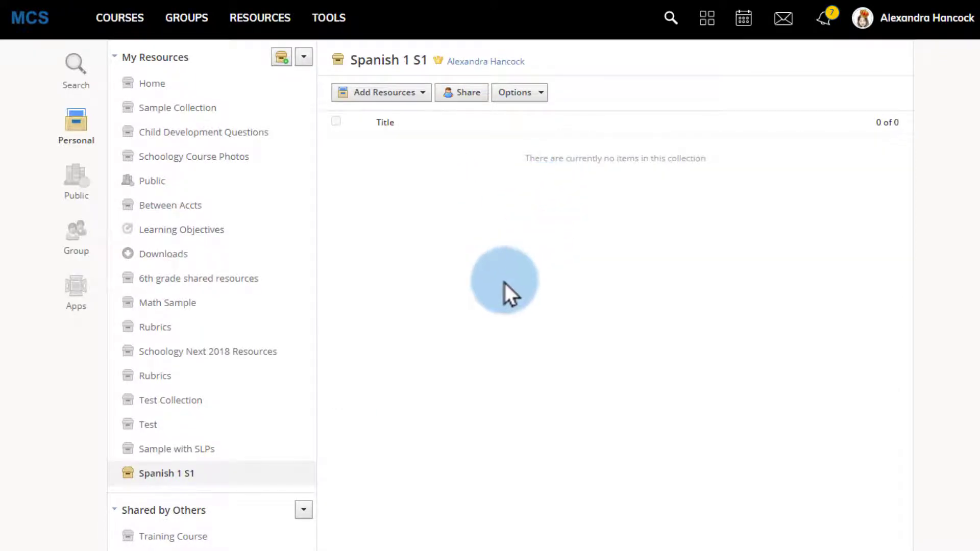
Share the Spanish 1 S1 collection with a colleague found by searching for their surname.
{"action": "left_click", "coordinate": [452, 100]}
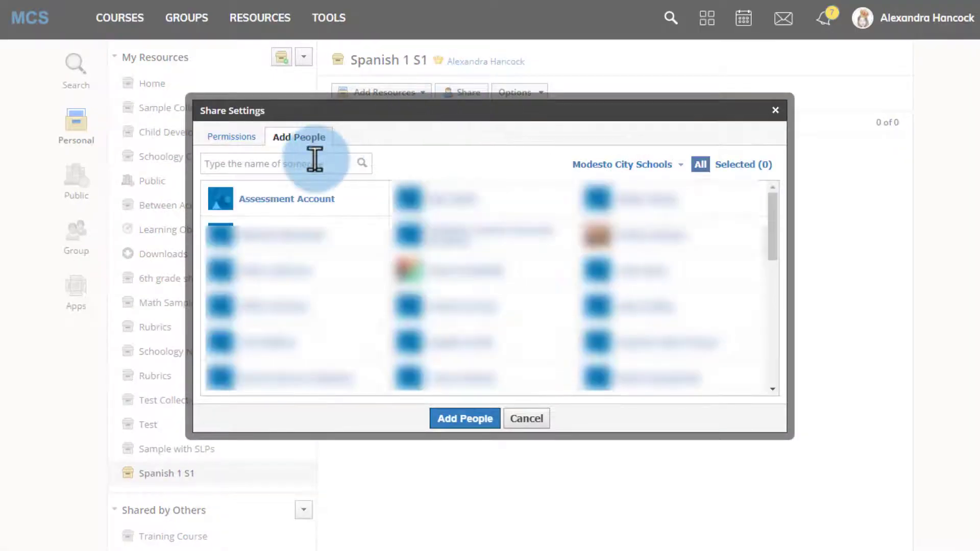
{"action": "left_click", "coordinate": [308, 166]}
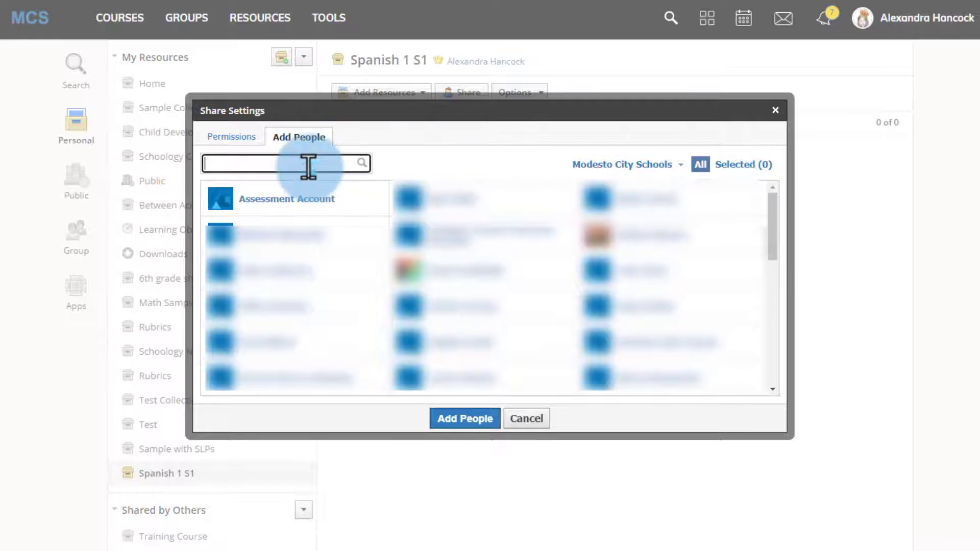
{"action": "type", "text": "gama"}
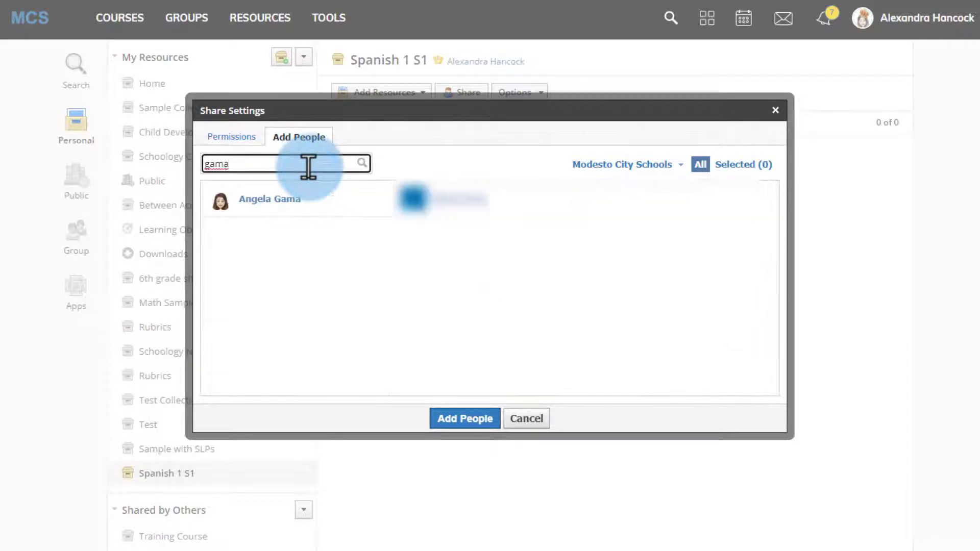
{"action": "left_click", "coordinate": [307, 199]}
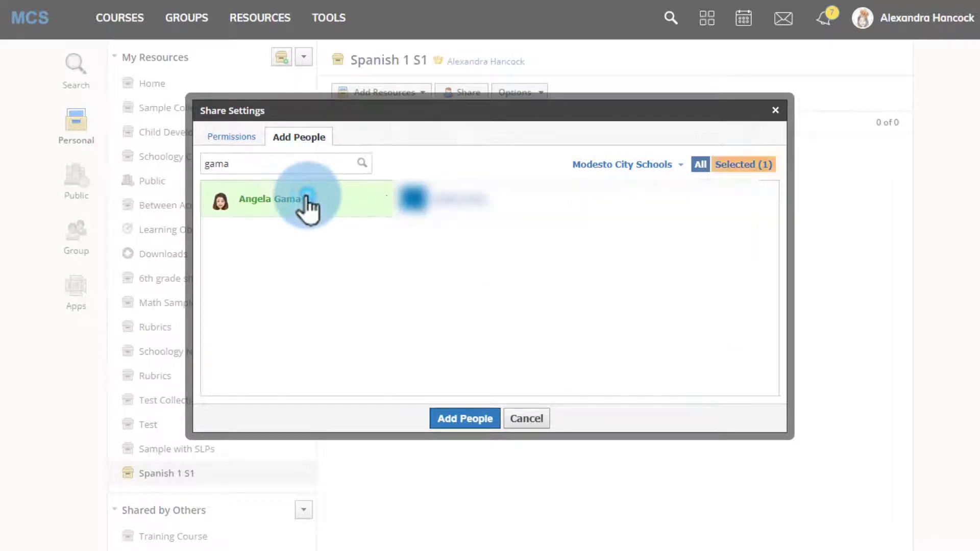
{"action": "left_click", "coordinate": [447, 421]}
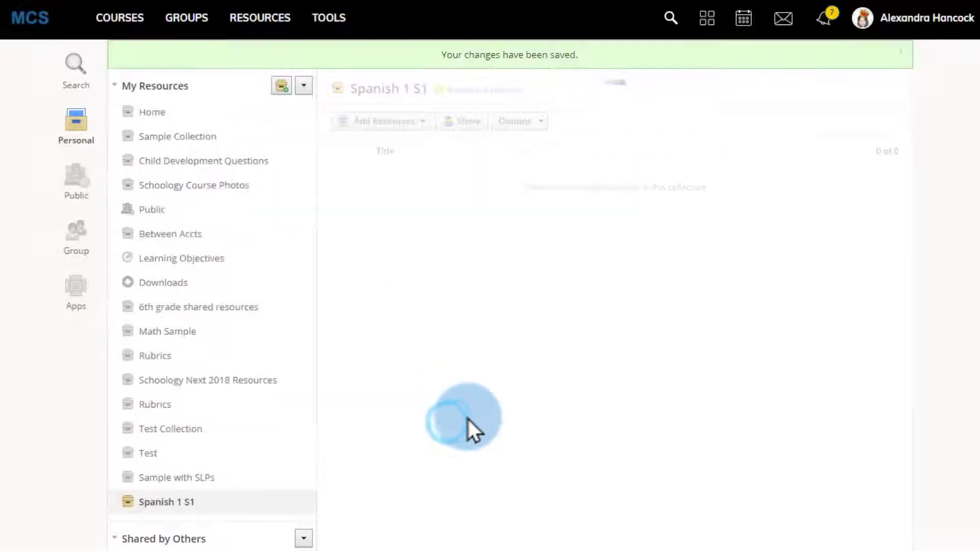
Set the added colleague's permission on the Spanish 1 S1 collection to View Only and save the share settings.
{"action": "left_click", "coordinate": [485, 122]}
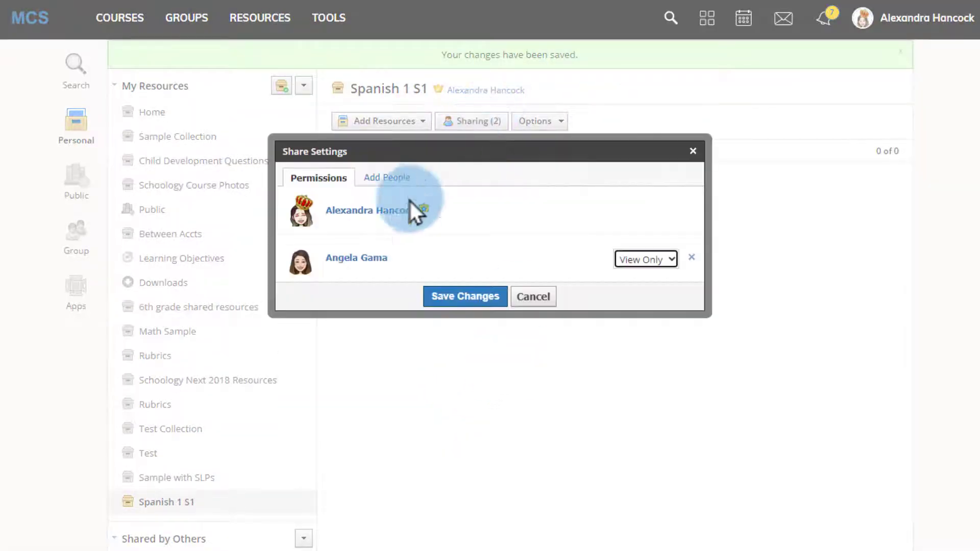
{"action": "left_click", "coordinate": [629, 266]}
{"action": "left_click", "coordinate": [637, 290]}
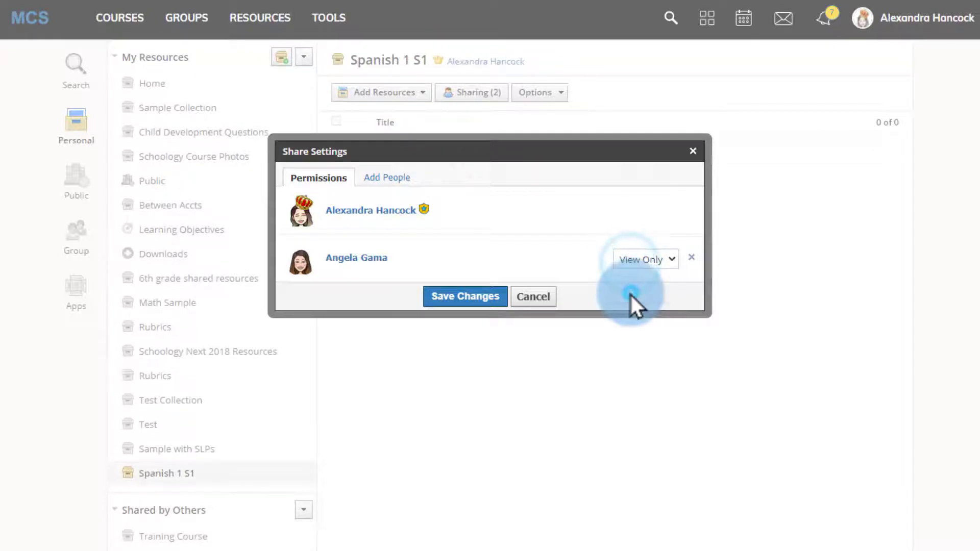
{"action": "left_click", "coordinate": [452, 297]}
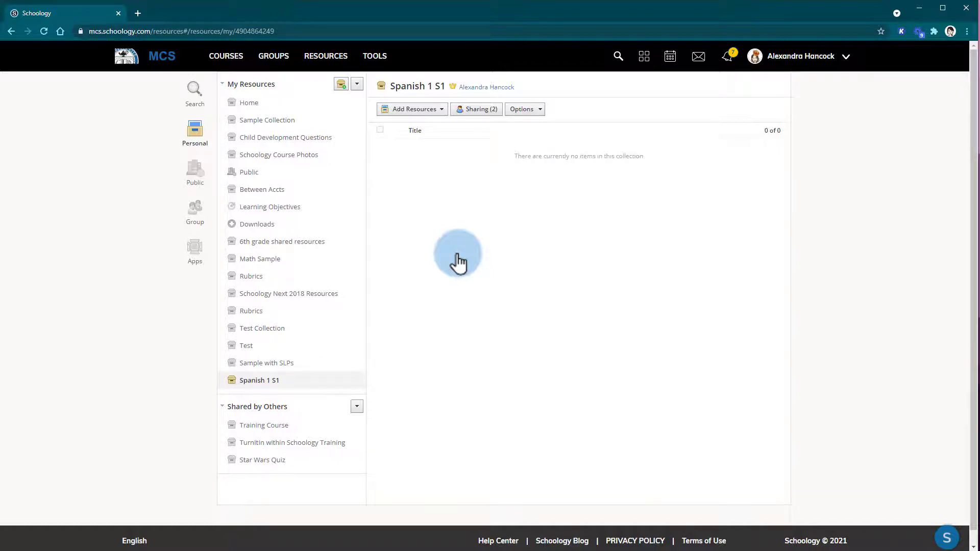
Open the Schoology Training: All Levels course and browse through its material folders.
{"action": "left_click", "coordinate": [226, 60]}
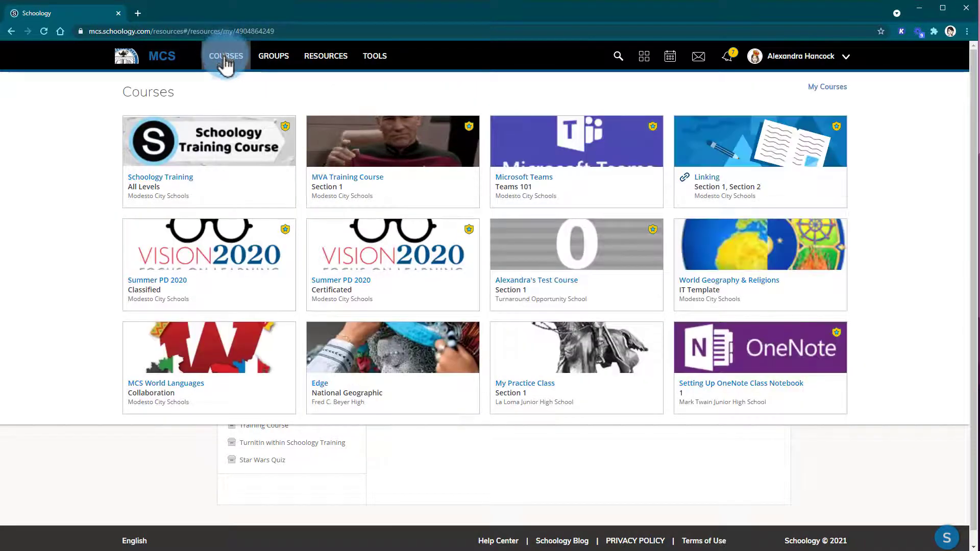
{"action": "left_click", "coordinate": [228, 155]}
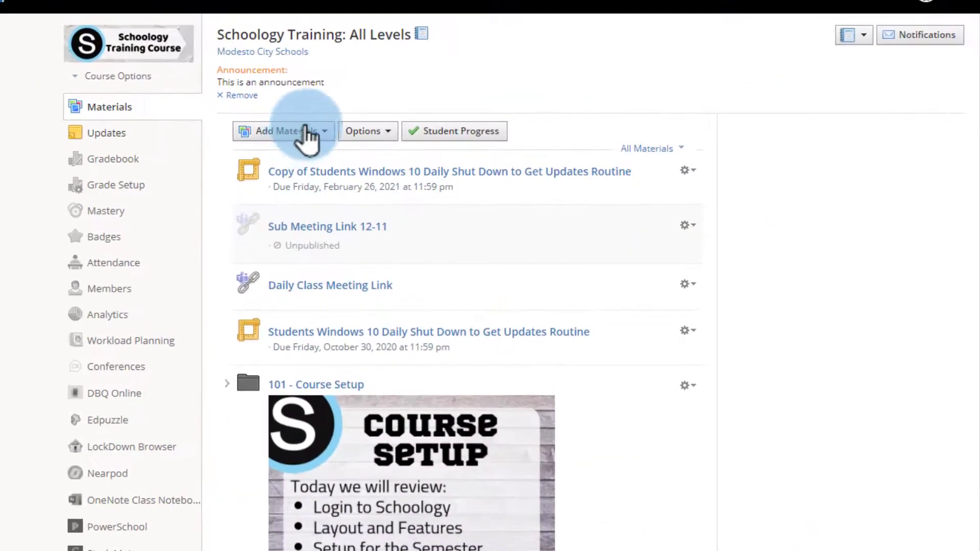
{"action": "scroll", "coordinate": [625, 209], "scroll_direction": "down", "scroll_amount": 3}
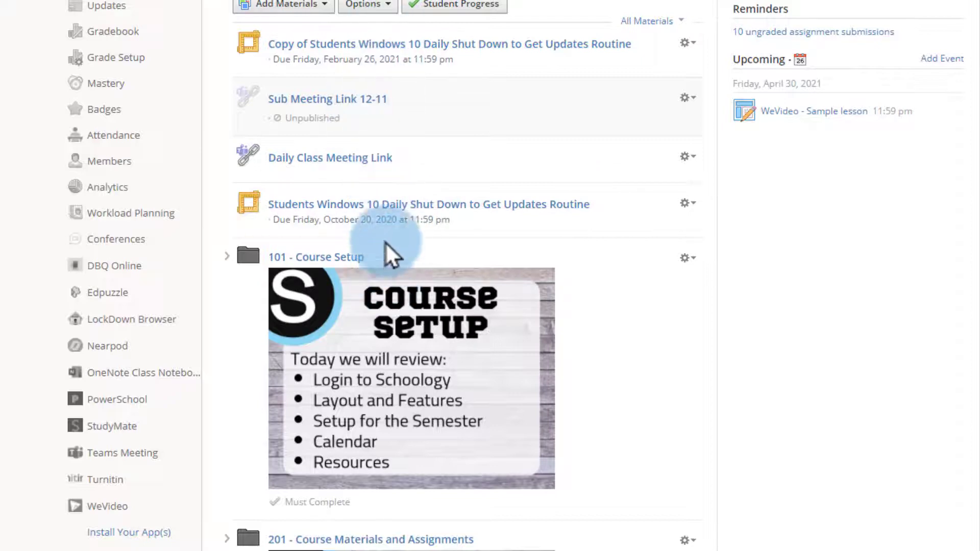
{"action": "scroll", "coordinate": [473, 239], "scroll_direction": "down", "scroll_amount": 12}
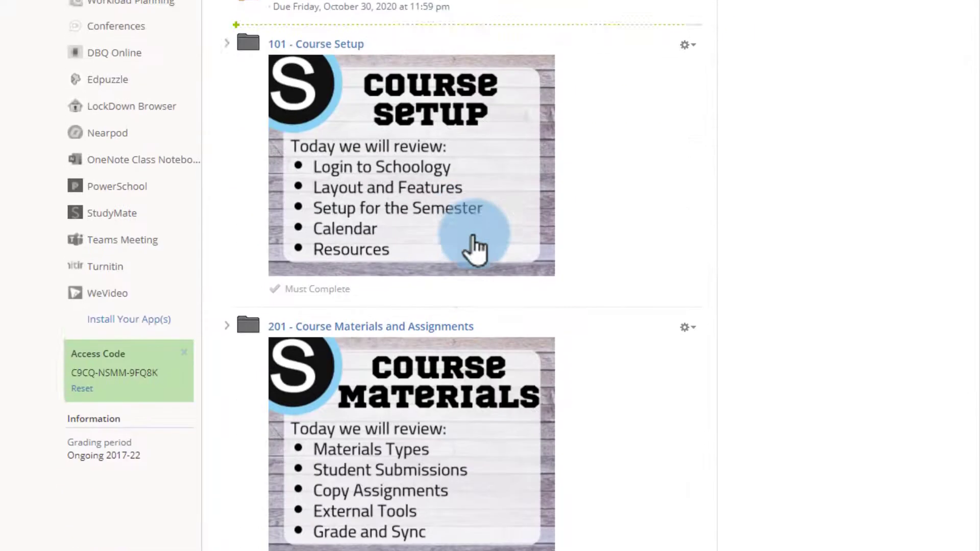
{"action": "scroll", "coordinate": [477, 242], "scroll_direction": "down", "scroll_amount": 2}
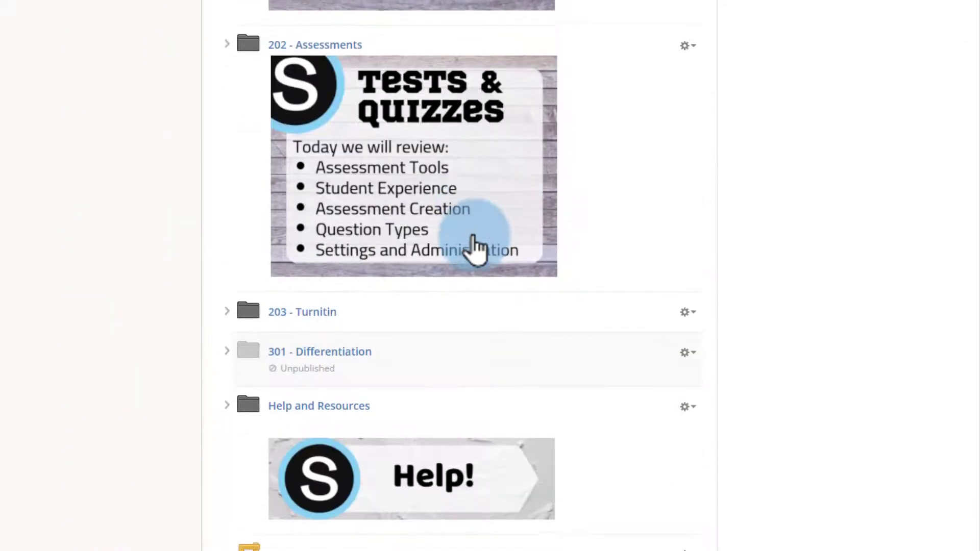
{"action": "scroll", "coordinate": [477, 242], "scroll_direction": "up", "scroll_amount": 9}
Save a copy of the 101 - Course Setup folder to the Spanish 1 S1 resource collection, without a subfolder.
{"action": "left_click", "coordinate": [699, 12]}
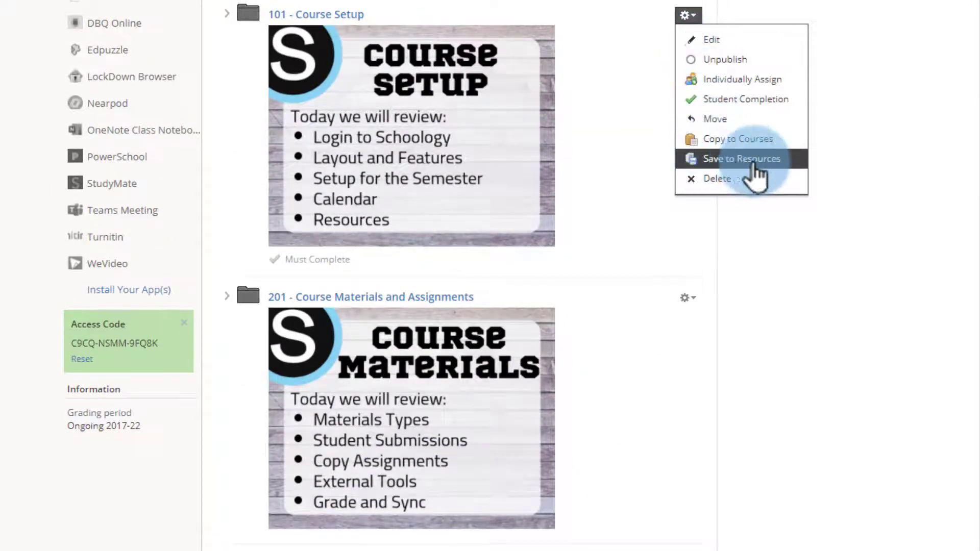
{"action": "left_click", "coordinate": [768, 162]}
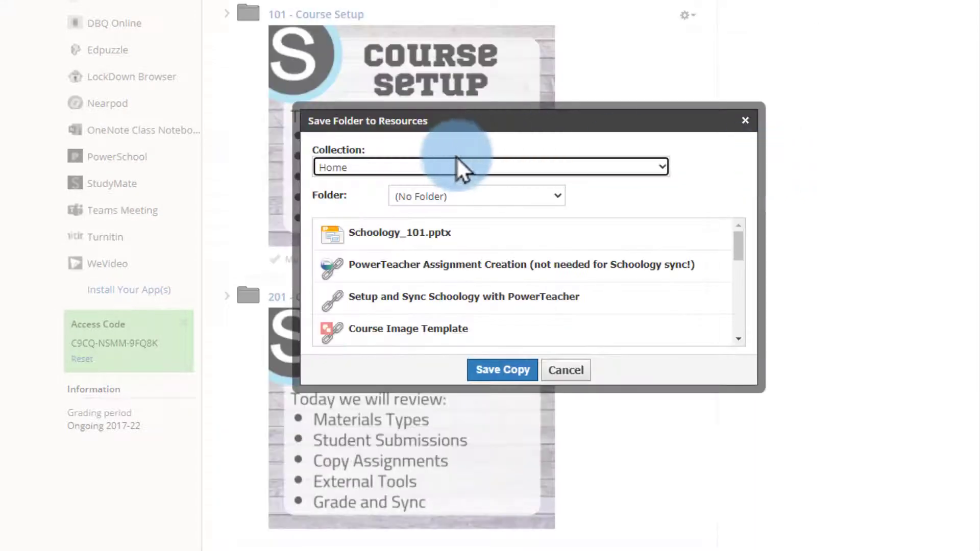
{"action": "left_click", "coordinate": [443, 168]}
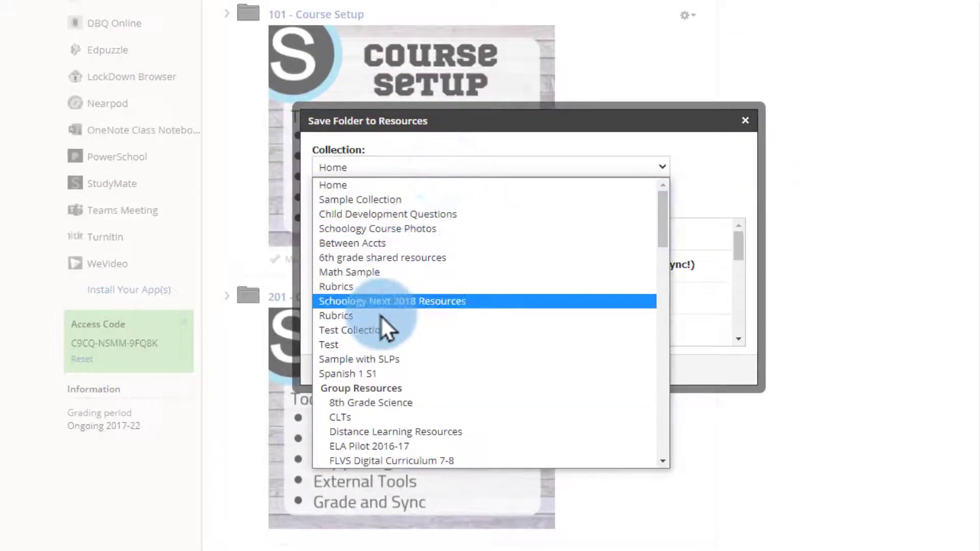
{"action": "left_click", "coordinate": [372, 375]}
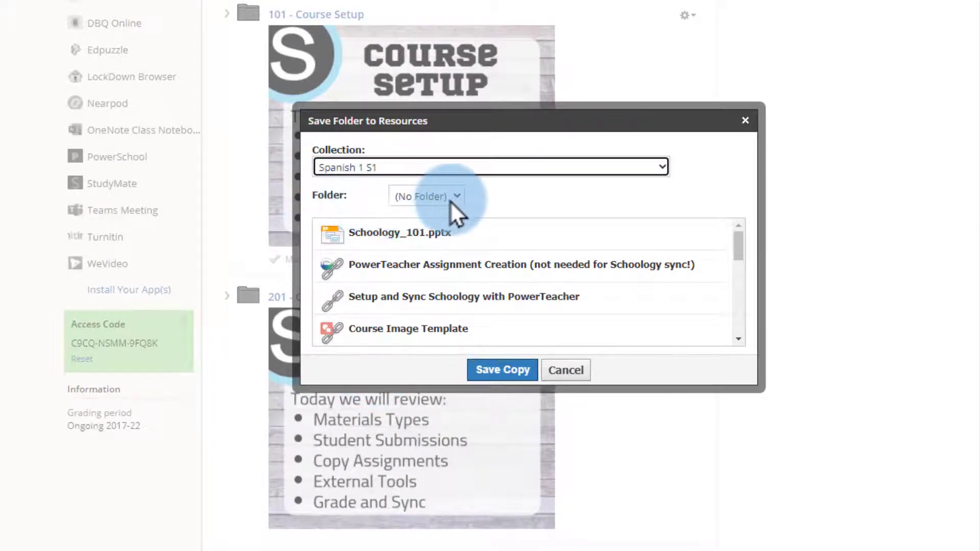
{"action": "left_click", "coordinate": [494, 373]}
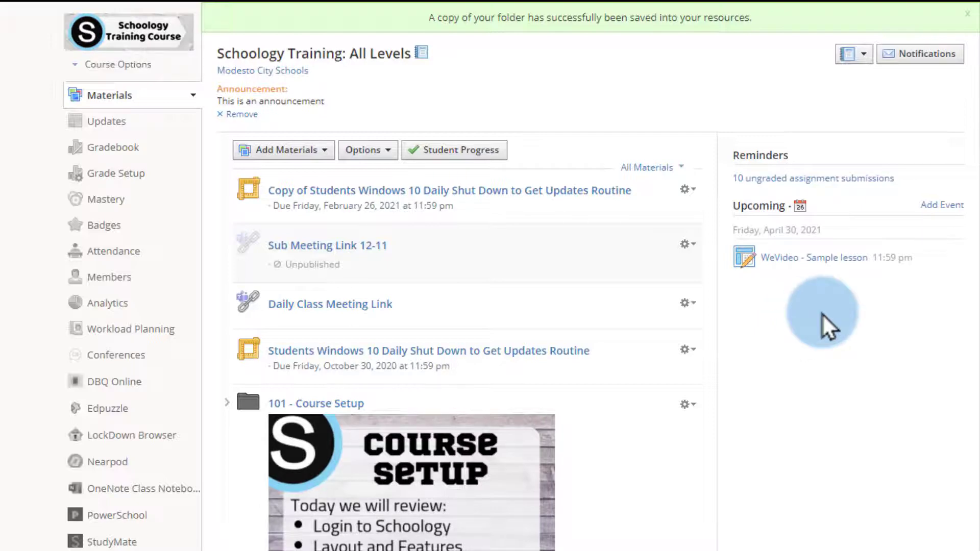
Save the entire Schoology Training course to the Spanish 1 S1 collection as a folder with resources.
{"action": "mouse_move", "coordinate": [679, 283]}
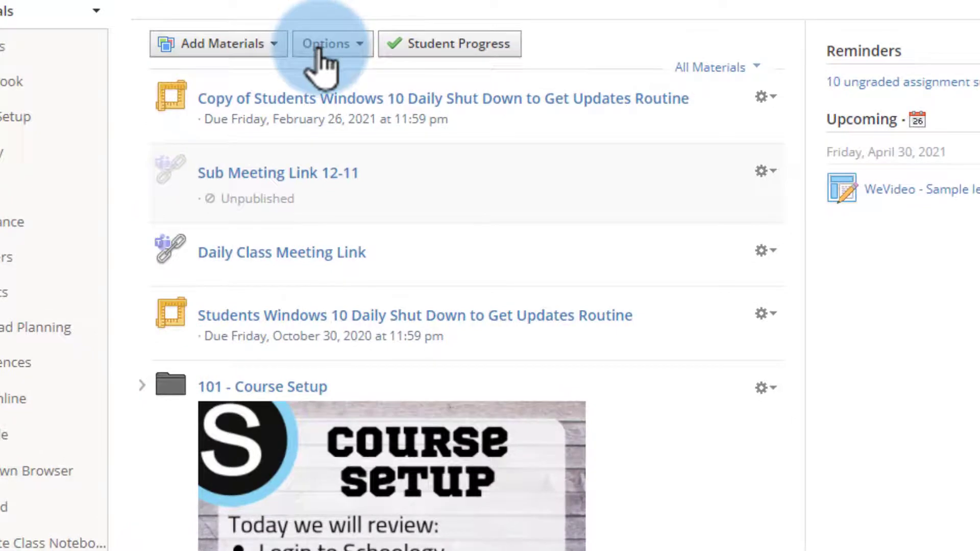
{"action": "left_click", "coordinate": [323, 53]}
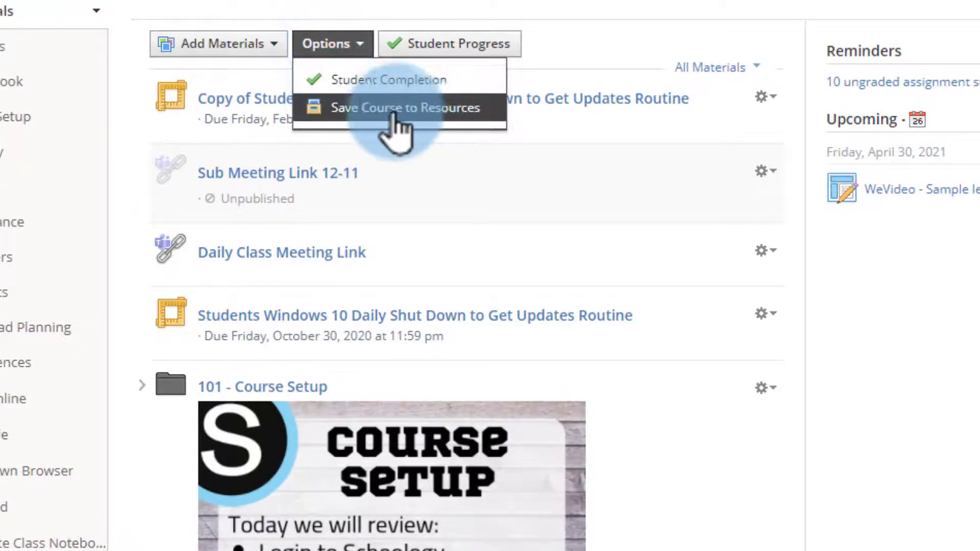
{"action": "left_click", "coordinate": [362, 110]}
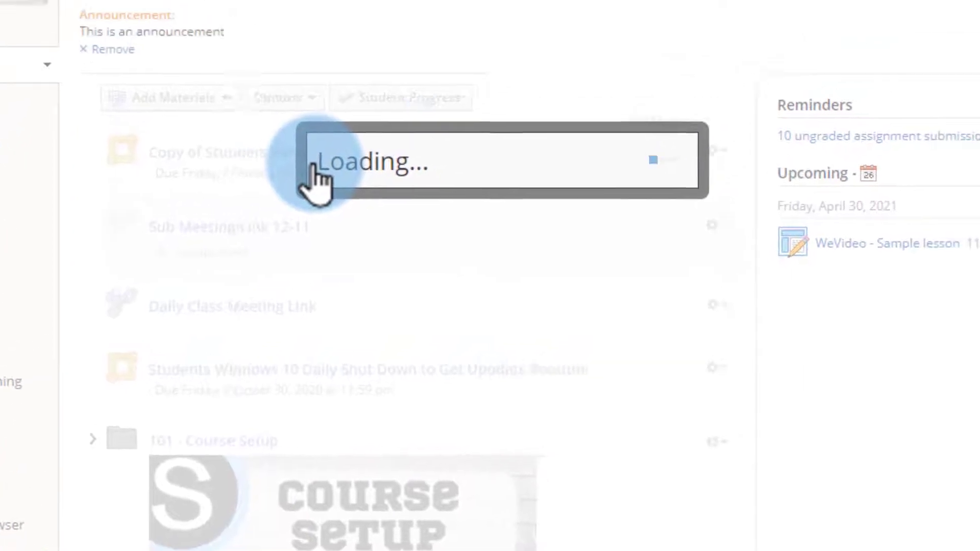
{"action": "left_click", "coordinate": [433, 156]}
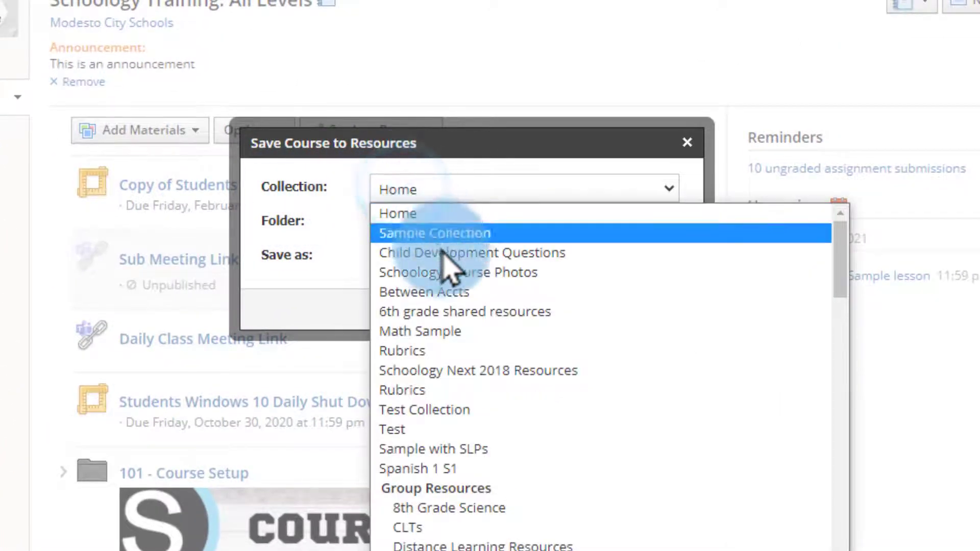
{"action": "left_click", "coordinate": [446, 466]}
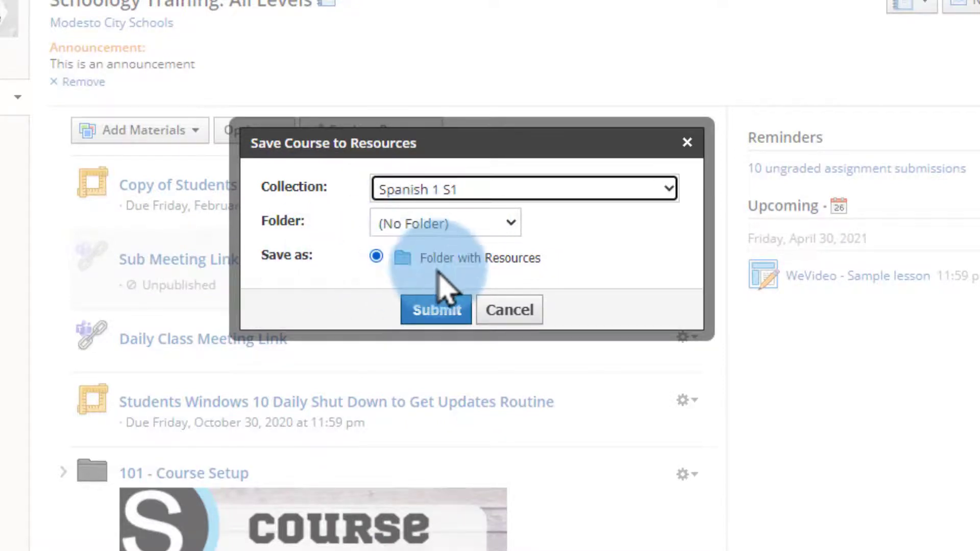
{"action": "left_click", "coordinate": [437, 312]}
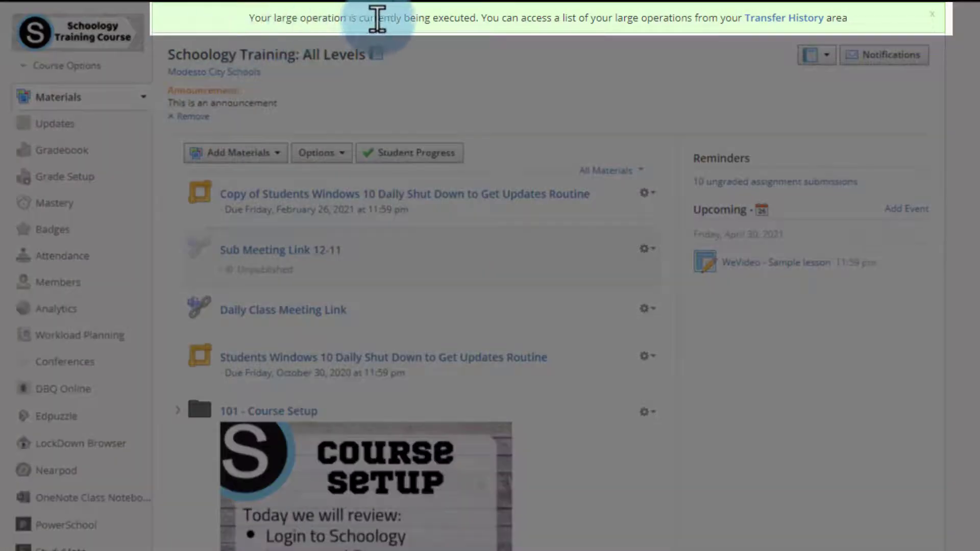
Check the transfer history, and open the saved Schoology Training: All Levels folder in the Spanish 1 S1 collection.
{"action": "left_click", "coordinate": [780, 20]}
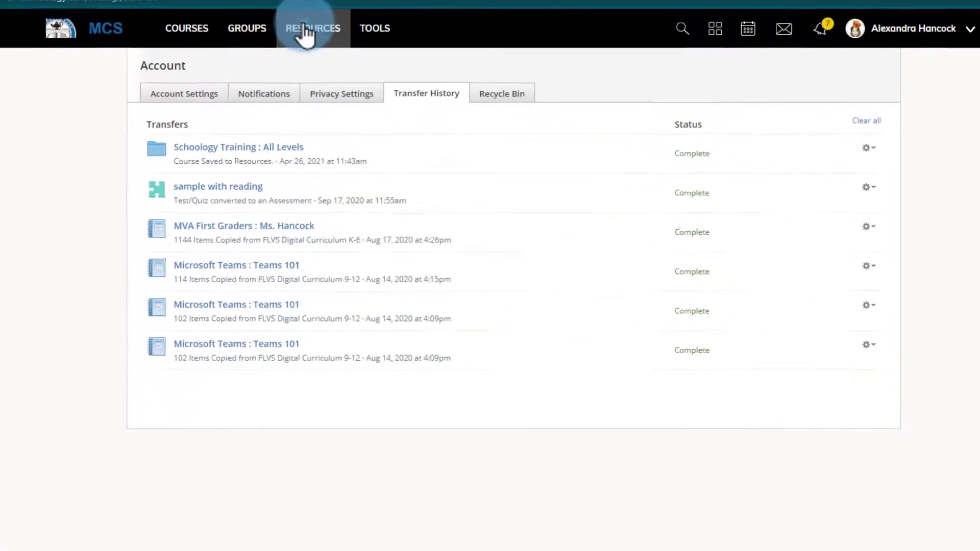
{"action": "left_click", "coordinate": [297, 21]}
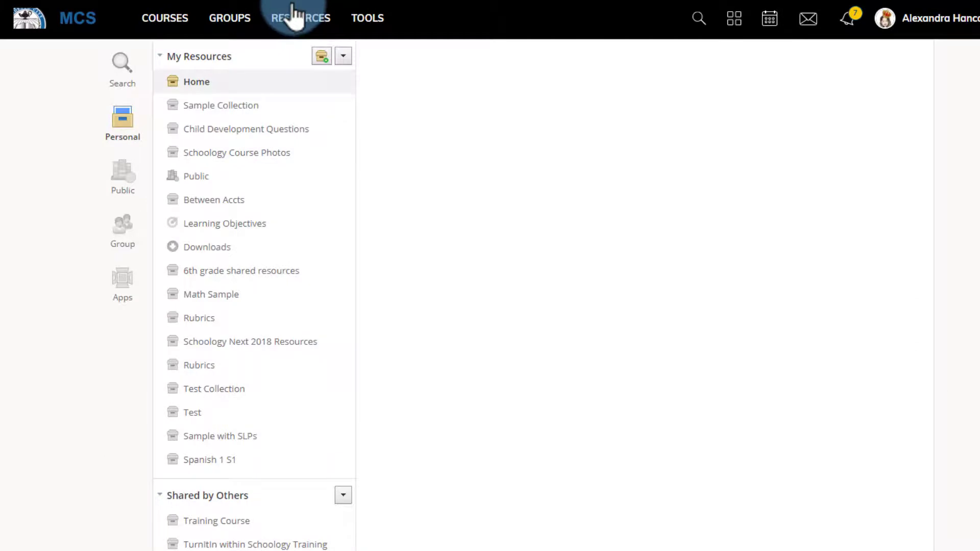
{"action": "left_click", "coordinate": [218, 461]}
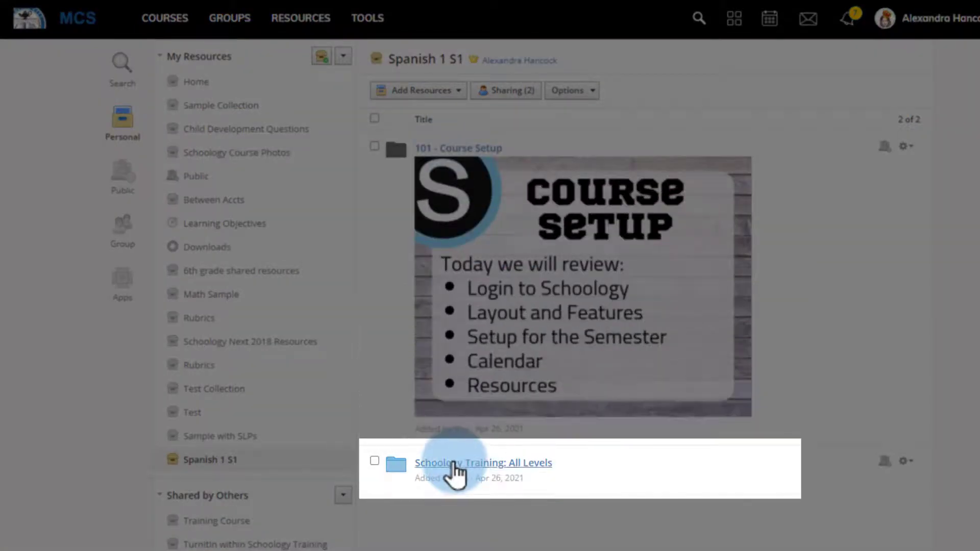
{"action": "left_click", "coordinate": [478, 463]}
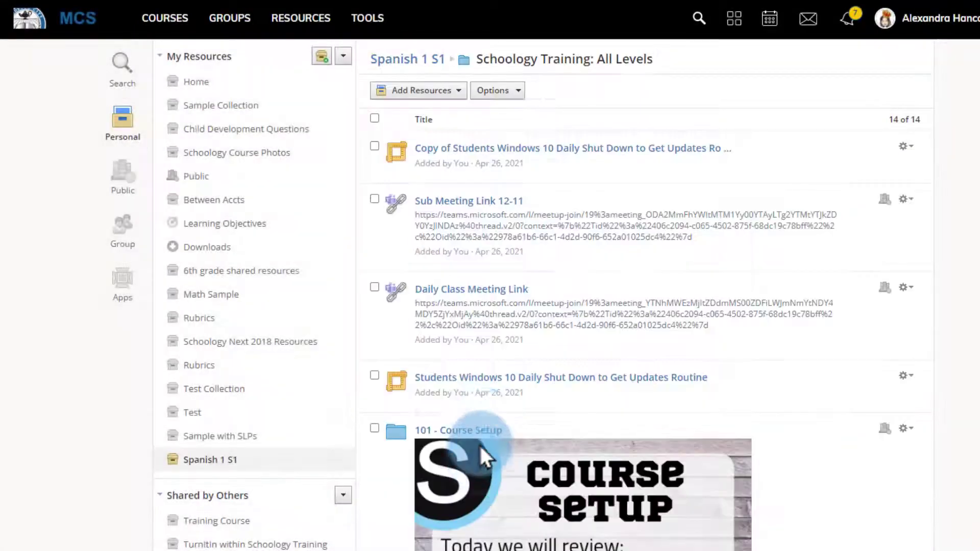
Look through the materials saved in the Schoology Training: All Levels folder.
{"action": "scroll", "coordinate": [892, 183], "scroll_direction": "down", "scroll_amount": 15}
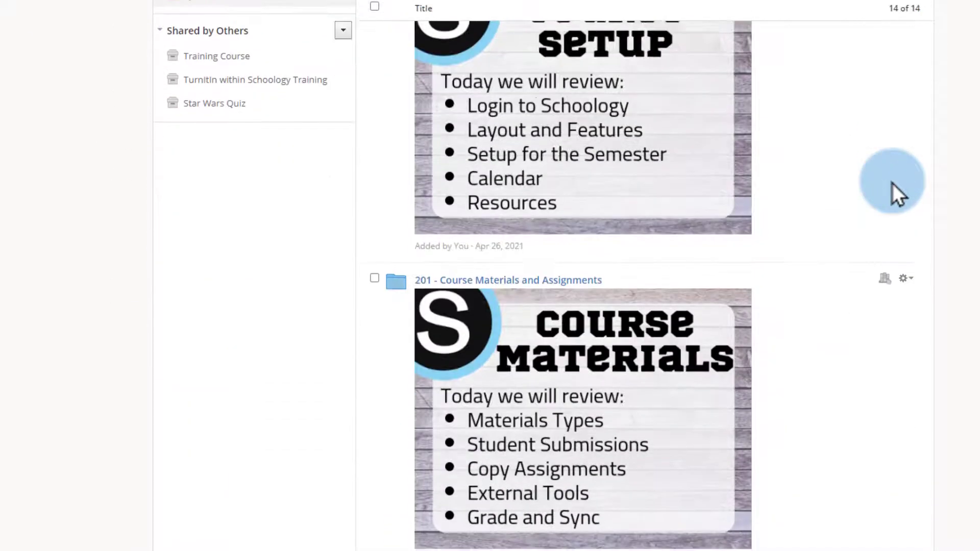
{"action": "scroll", "coordinate": [891, 180], "scroll_direction": "down", "scroll_amount": 5}
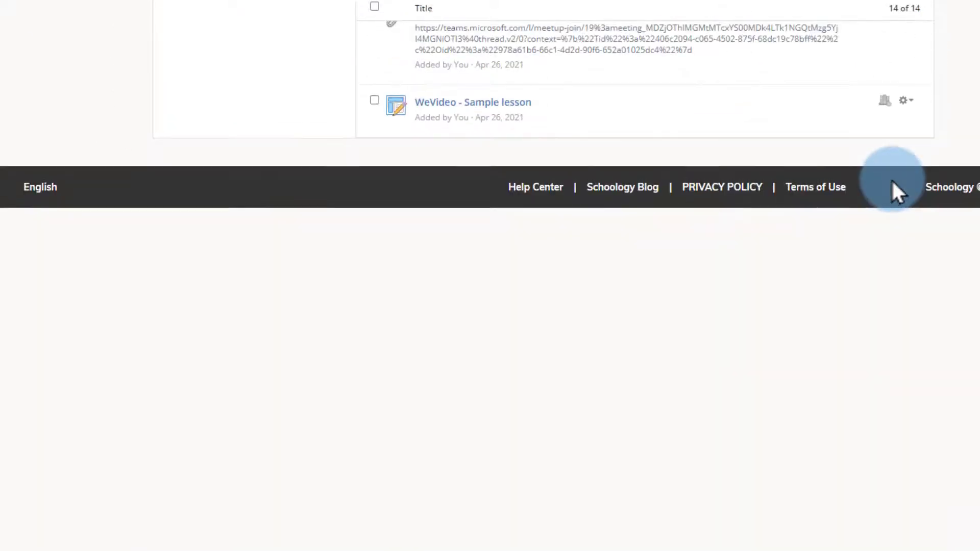
{"action": "scroll", "coordinate": [892, 181], "scroll_direction": "up", "scroll_amount": 15}
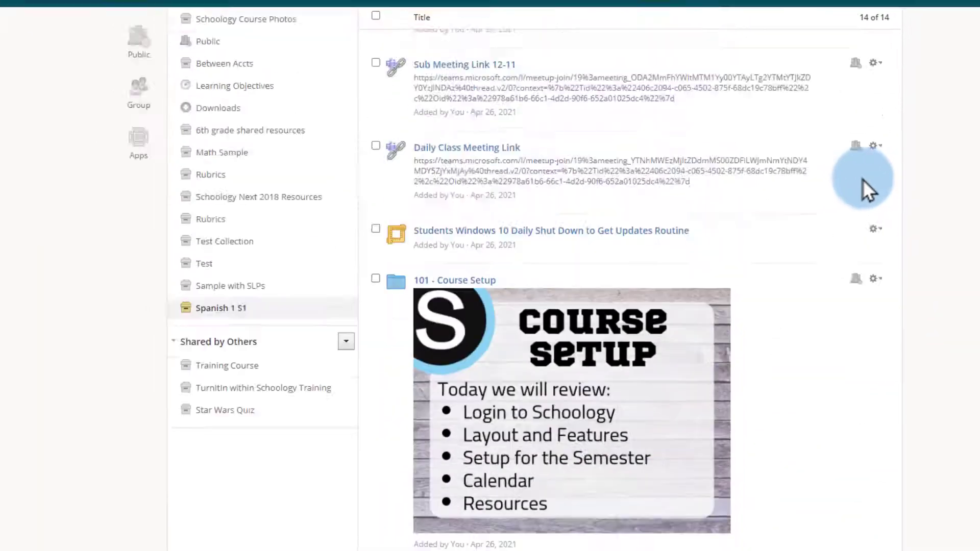
{"action": "scroll", "coordinate": [862, 179], "scroll_direction": "up", "scroll_amount": 3}
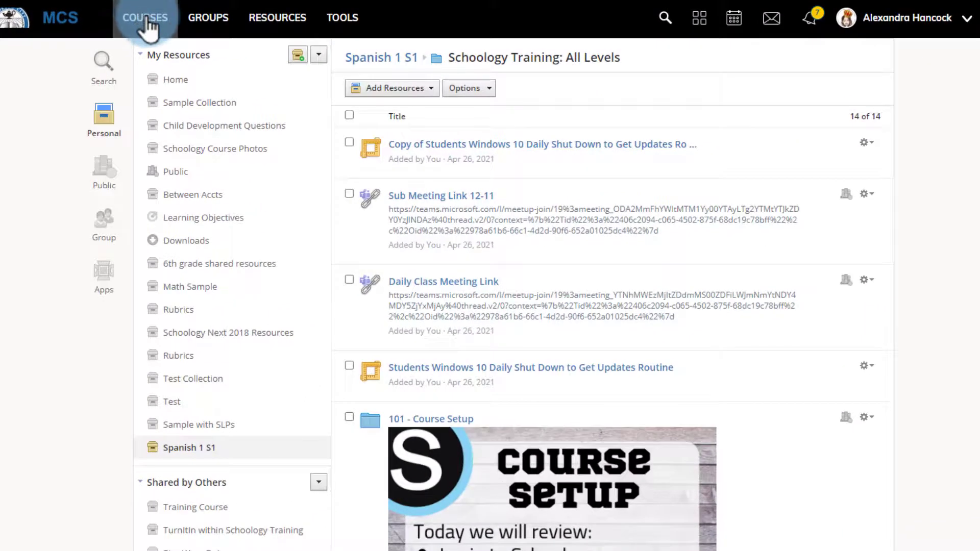
Open the Introduction section of Schoology 101: Introduction to Schoology from the archived courses.
{"action": "left_click", "coordinate": [146, 20]}
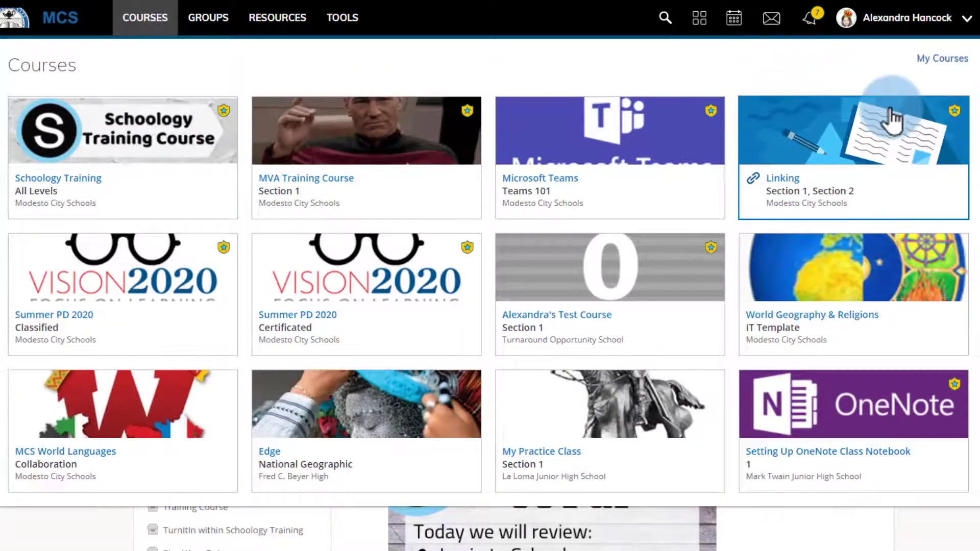
{"action": "left_click", "coordinate": [925, 65]}
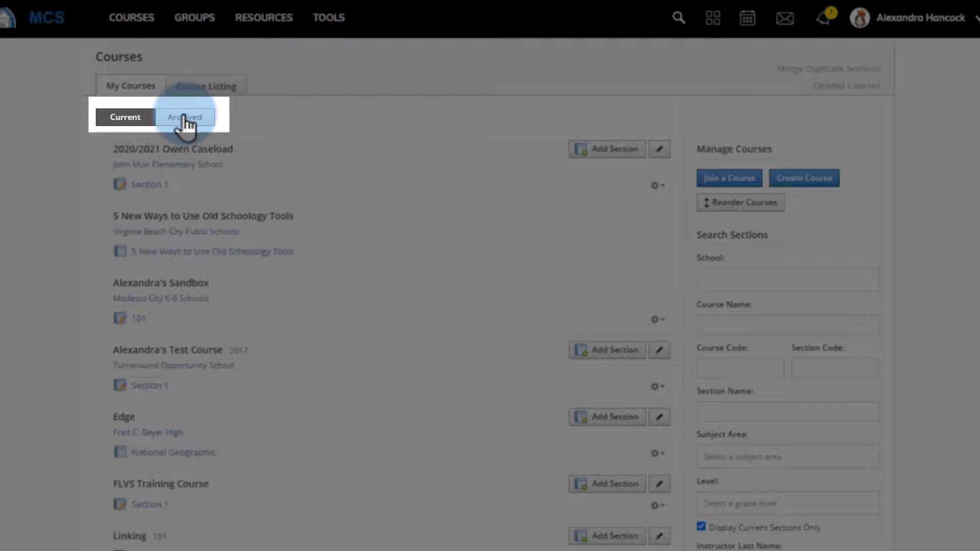
{"action": "left_click", "coordinate": [185, 119]}
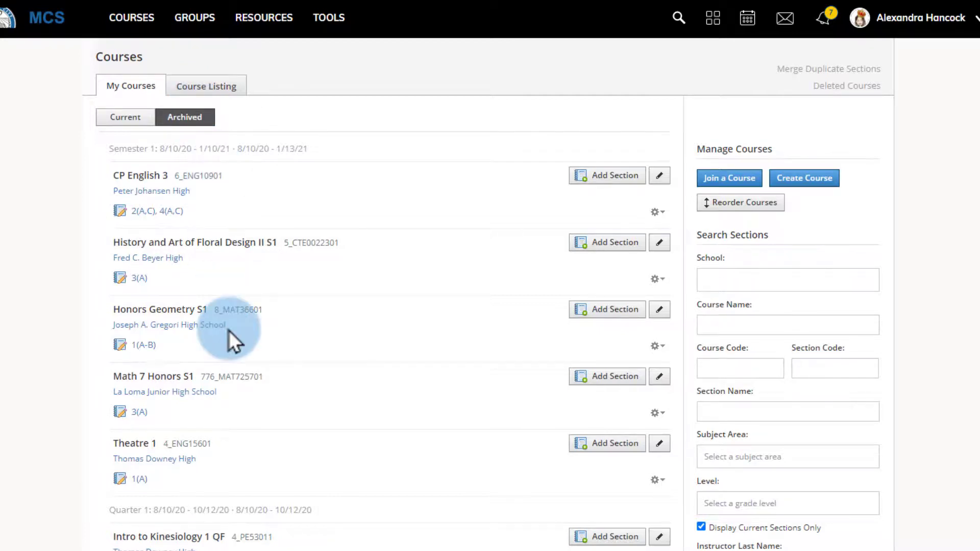
{"action": "scroll", "coordinate": [228, 330], "scroll_direction": "down", "scroll_amount": 6}
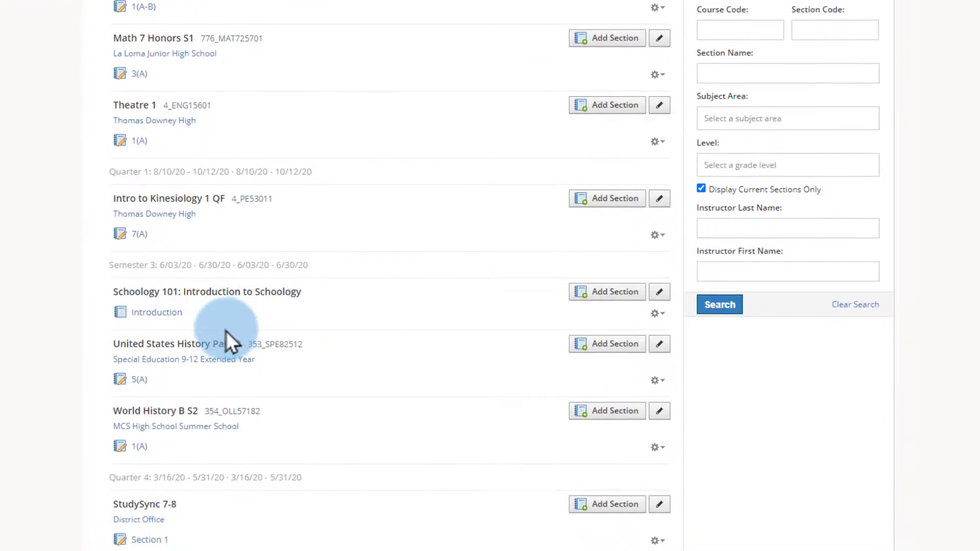
{"action": "left_click", "coordinate": [153, 313]}
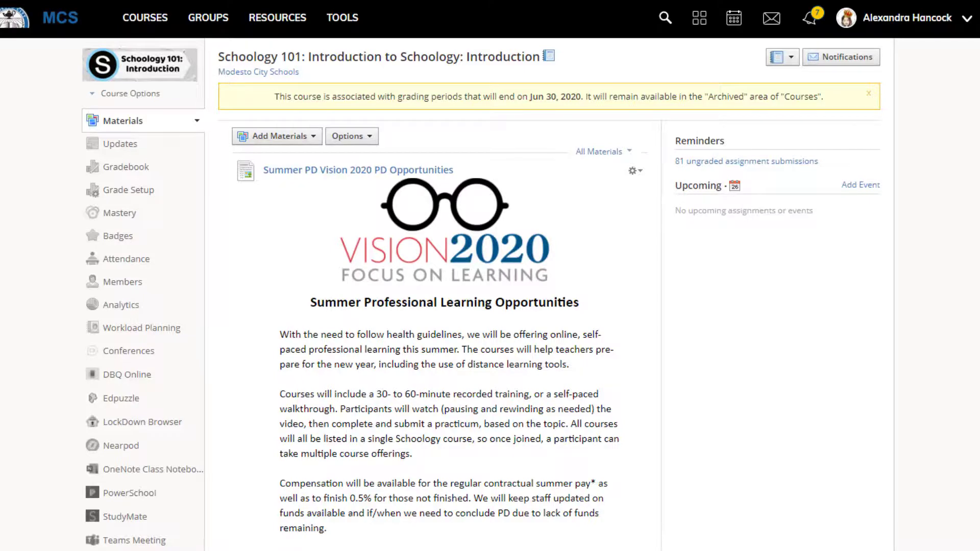
Examine the actions for saving the Summer PD Vision 2020 page and the whole archived course to resources.
{"action": "left_click", "coordinate": [632, 171]}
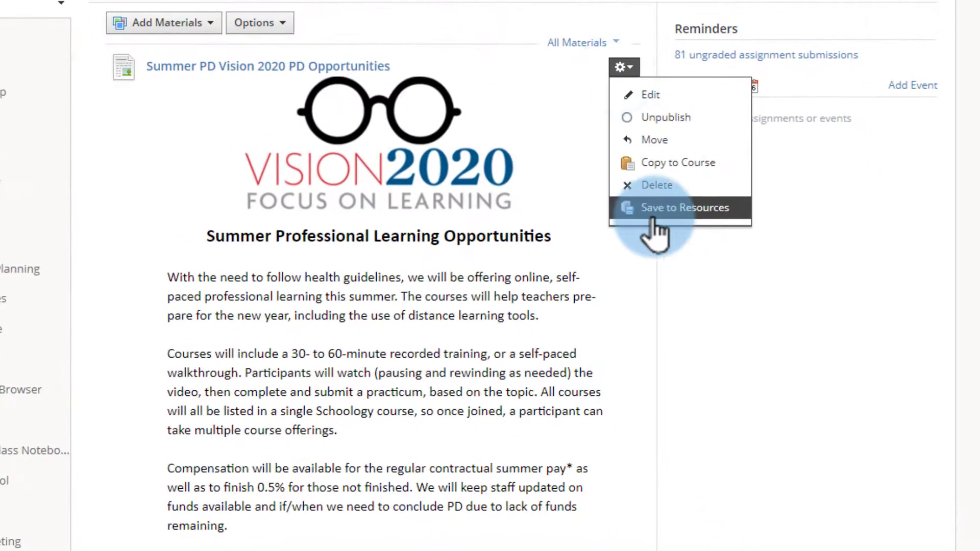
{"action": "left_click", "coordinate": [816, 207]}
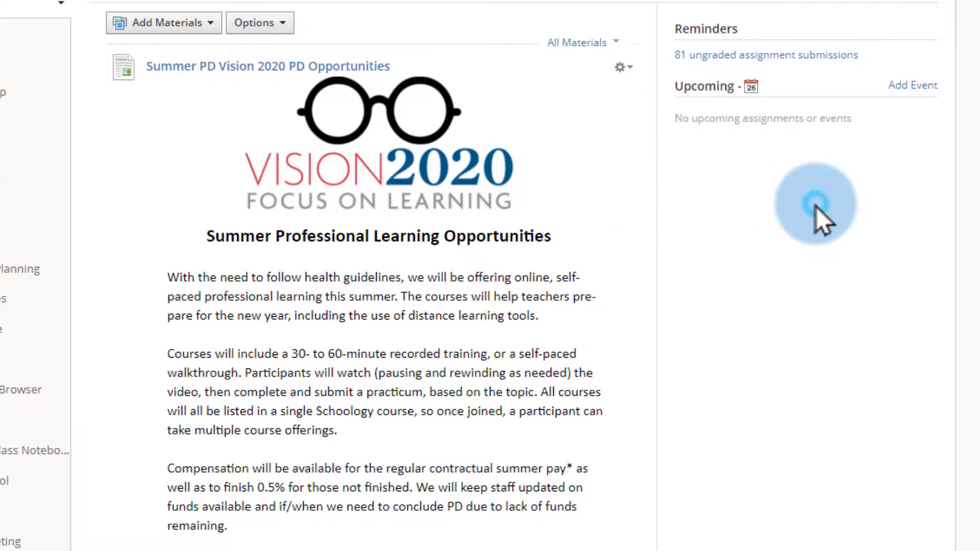
{"action": "left_click", "coordinate": [255, 25]}
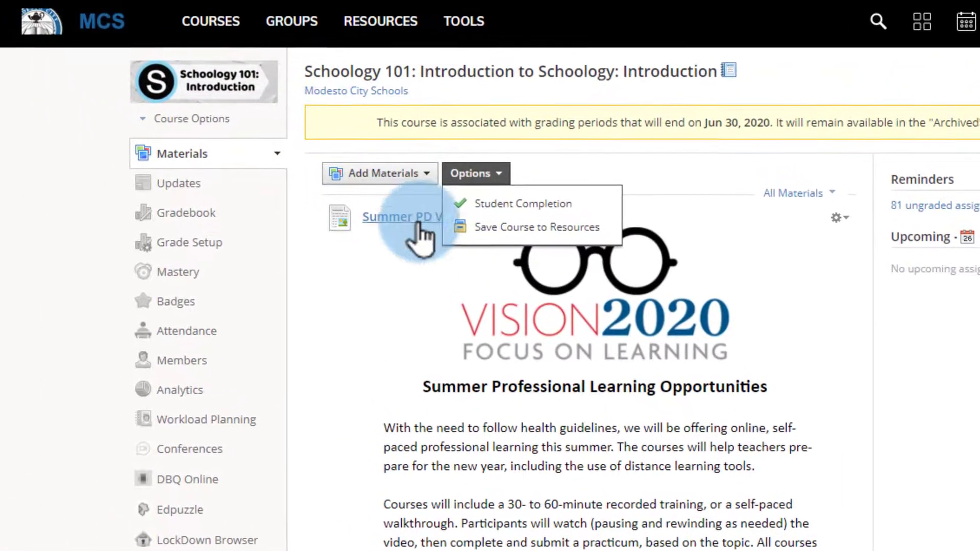
Open the Spanish 1 S1 resource collection and view the available actions for its 101 - Course Setup folder.
{"action": "left_click", "coordinate": [380, 23]}
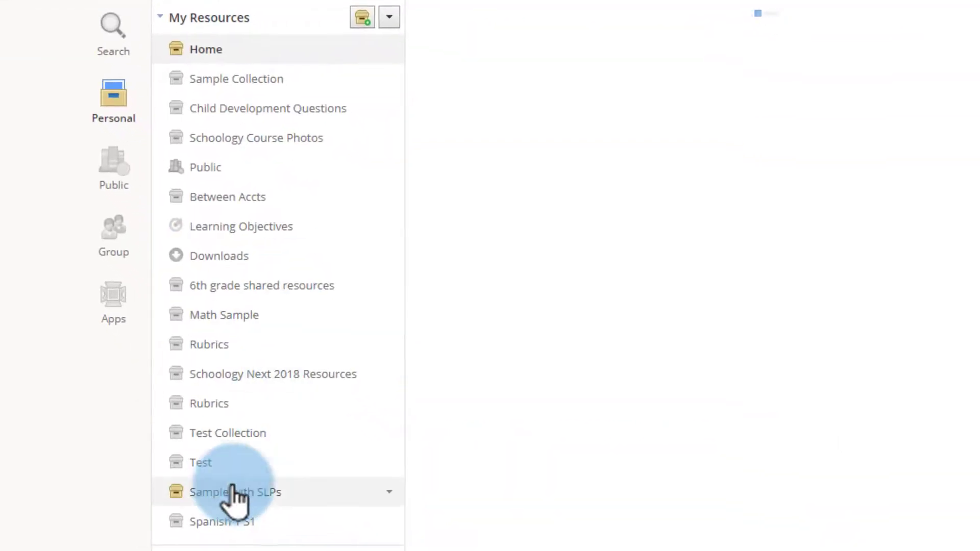
{"action": "left_click", "coordinate": [246, 541]}
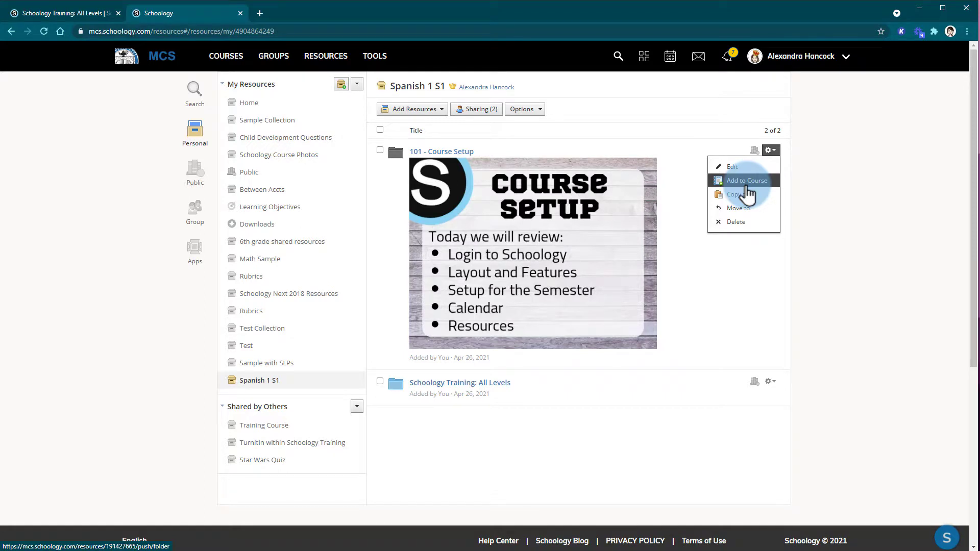
{"action": "left_click", "coordinate": [279, 141]}
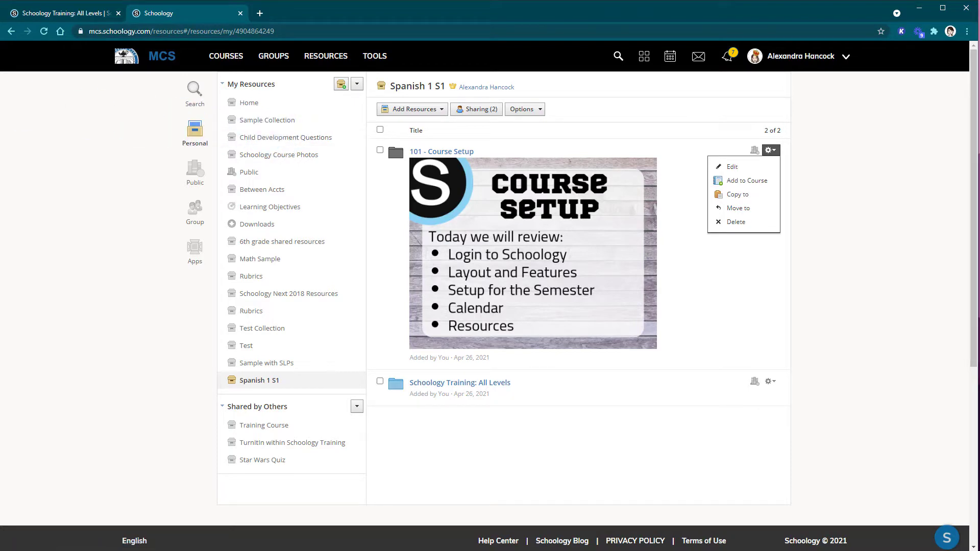